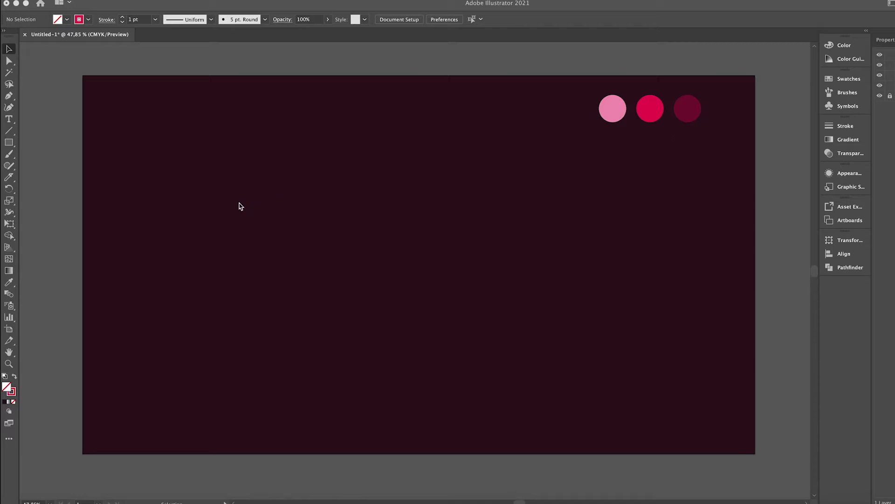
Draw a large Shift-constrained circle with the Ellipse tool on the left and nudge it up-left.
click(9, 144)
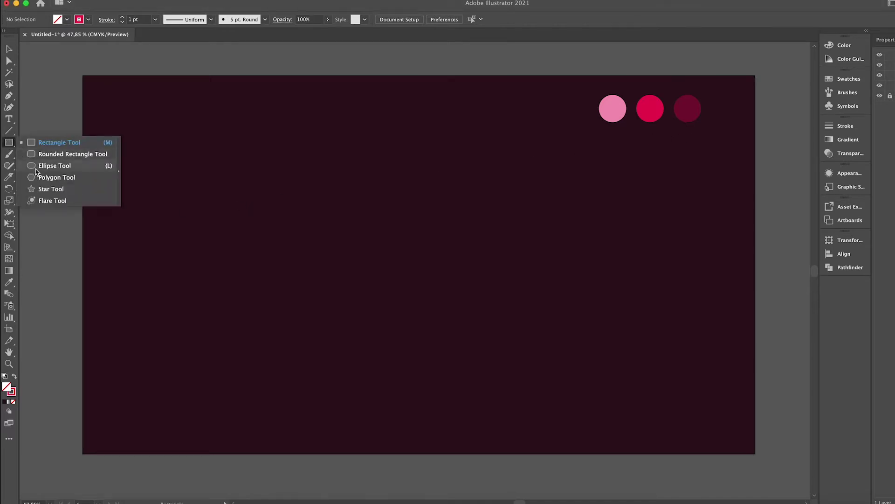
drag(9, 143, 42, 164)
drag(175, 142, 450, 415)
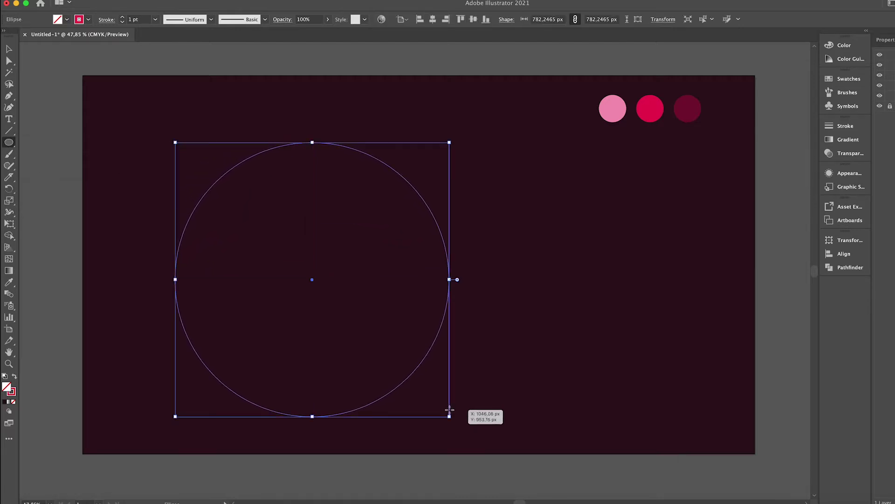
key(v)
drag(324, 146, 293, 136)
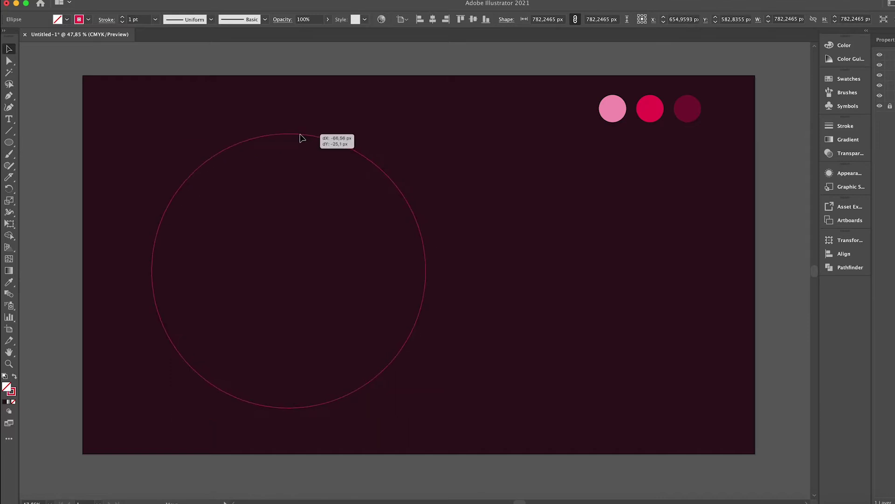
click(763, 269)
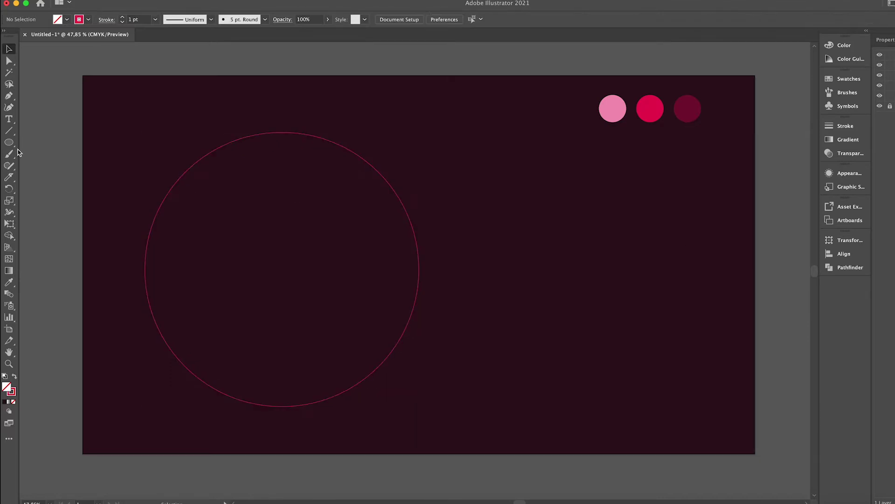
Create a large TEXT word beside the circle.
key(t)
click(561, 205)
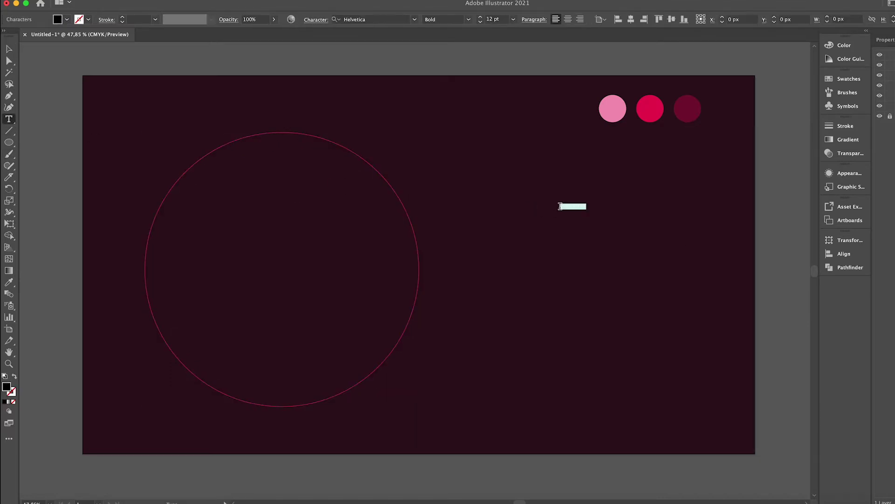
key(BackSpace)
key(Escape)
text(TEXT)
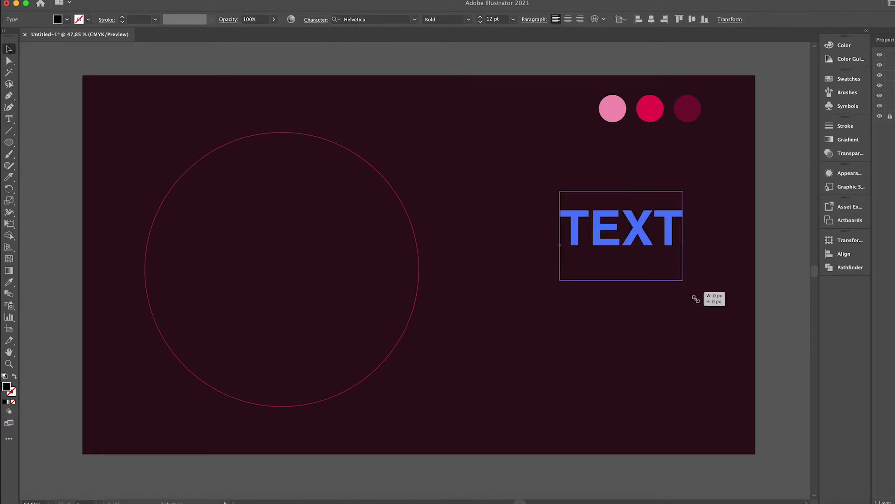
drag(572, 209, 716, 311)
mouse_move(665, 239)
mouse_down()
mouse_move(630, 218)
mouse_move(628, 282)
mouse_up()
Add TUTO and RIAL lines below TEXT and select all three words.
triple_click(627, 279)
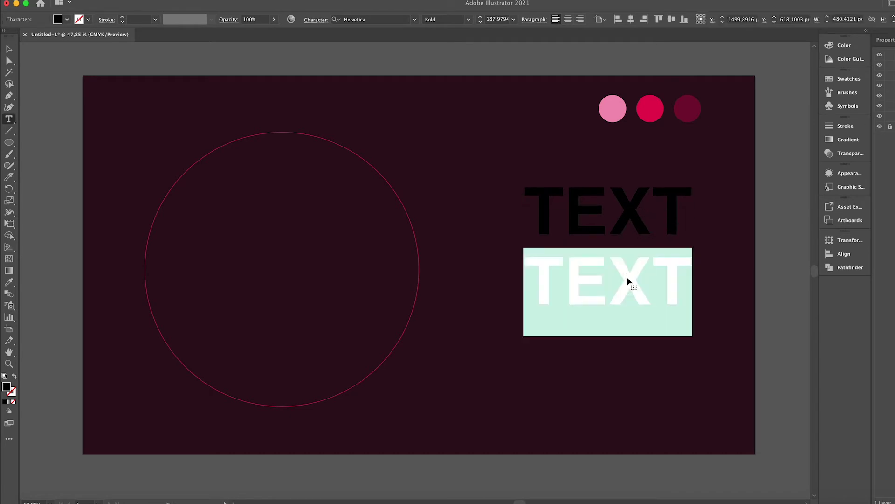
text(TUTO)
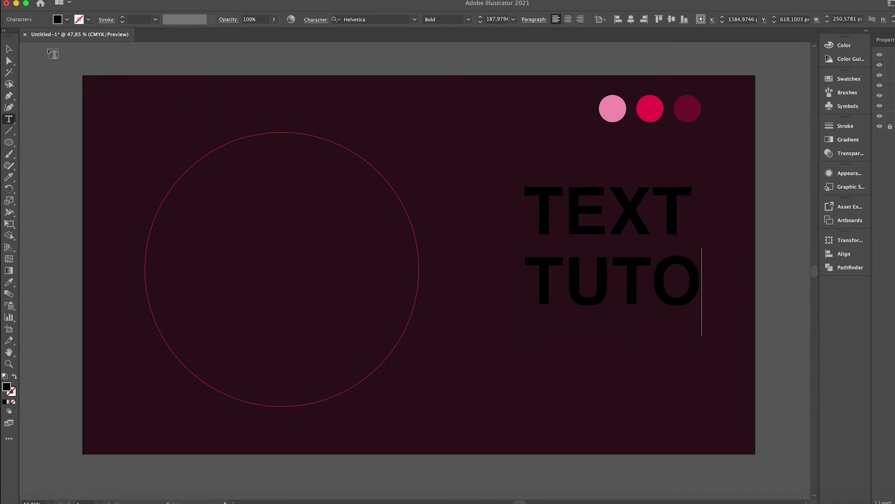
click(7, 48)
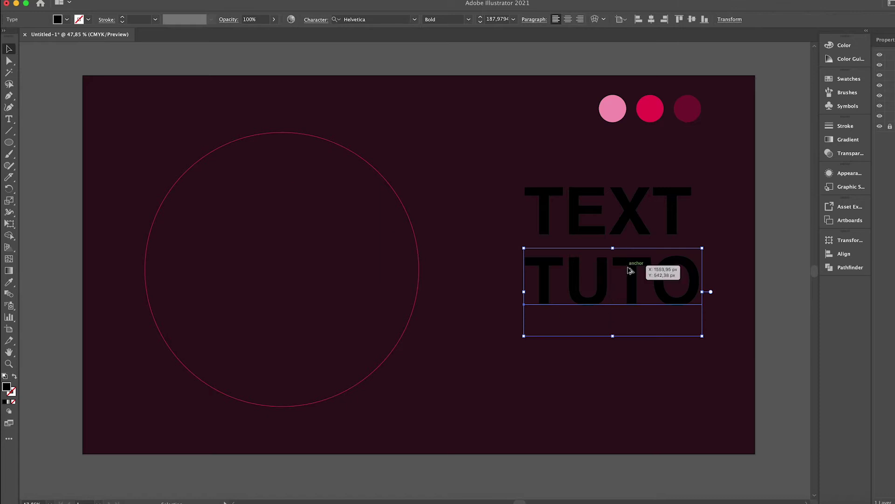
drag(630, 270, 627, 340)
triple_click(627, 340)
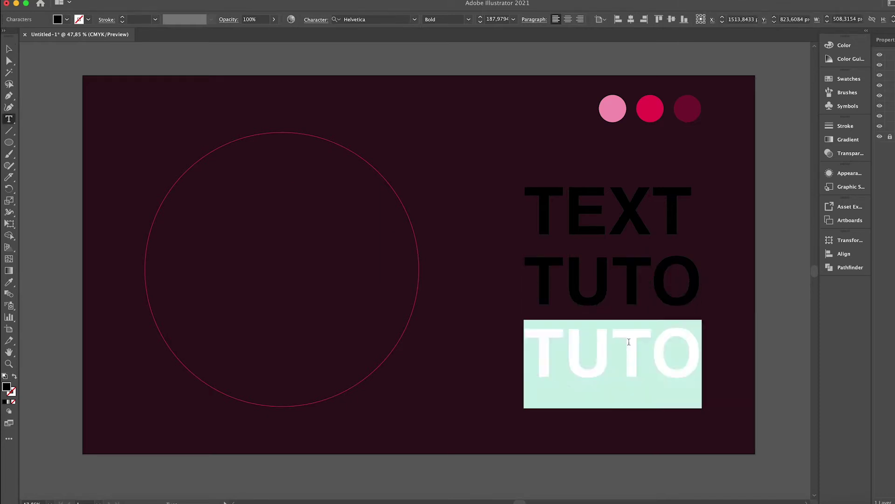
text(RIAL)
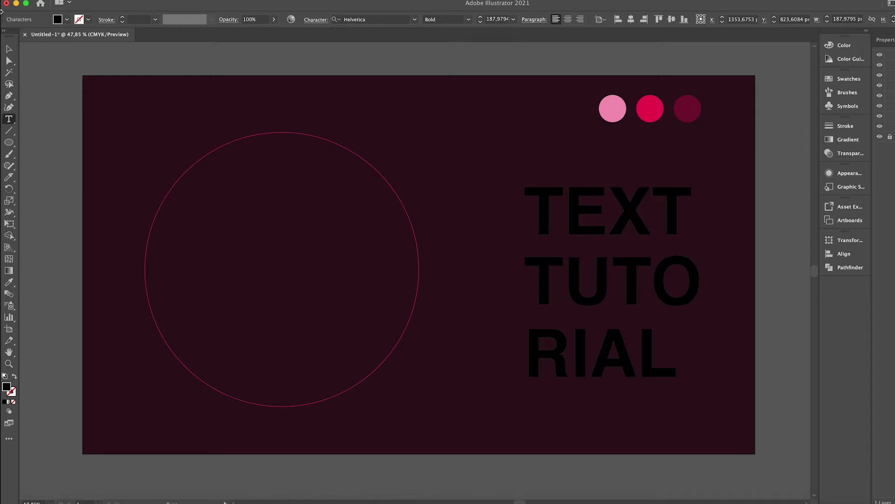
click(8, 49)
shift+click(581, 287)
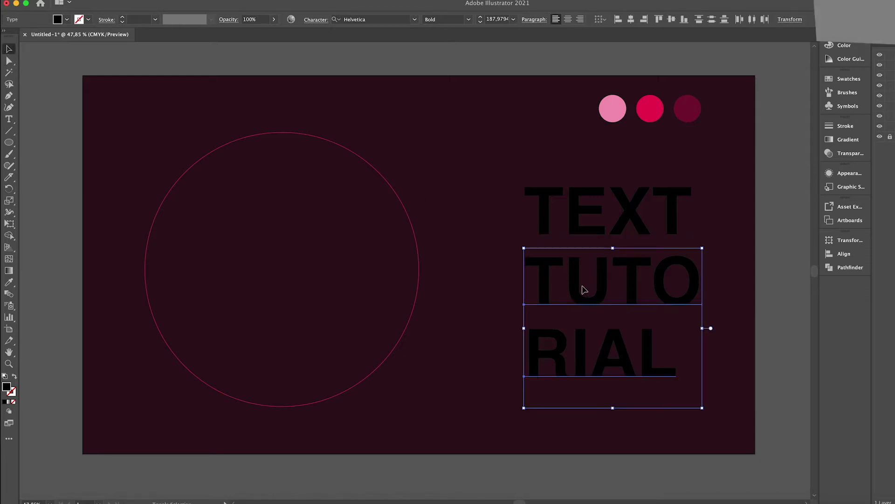
shift+click(572, 219)
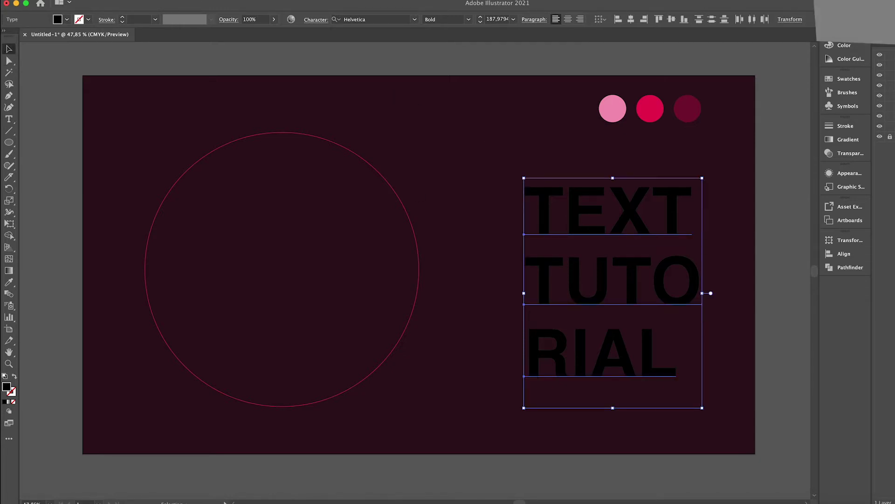
Expand the three text lines into outlines and shift the group up-left.
click(123, 0)
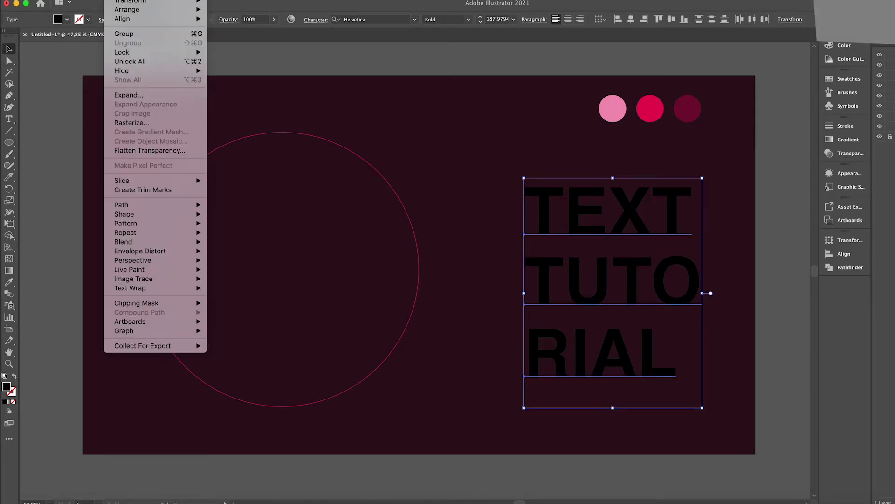
click(135, 97)
click(299, 207)
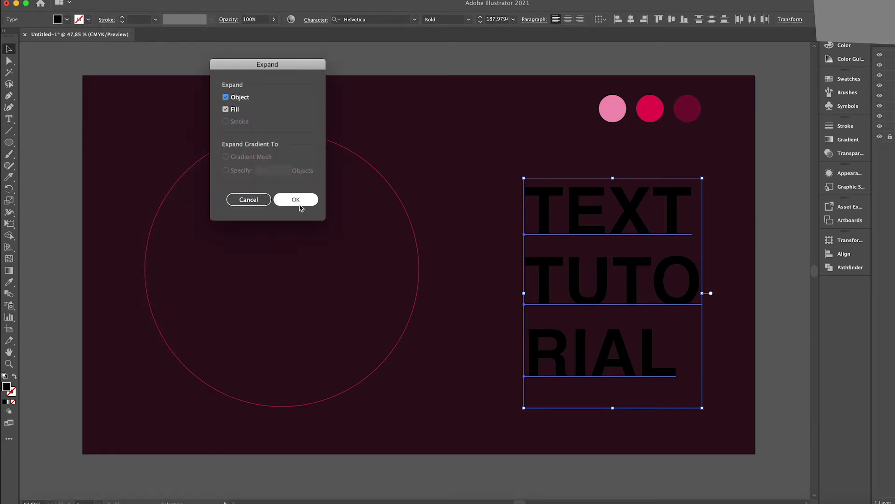
click(299, 204)
mouse_move(556, 200)
mouse_down()
mouse_move(536, 200)
mouse_move(536, 212)
mouse_up()
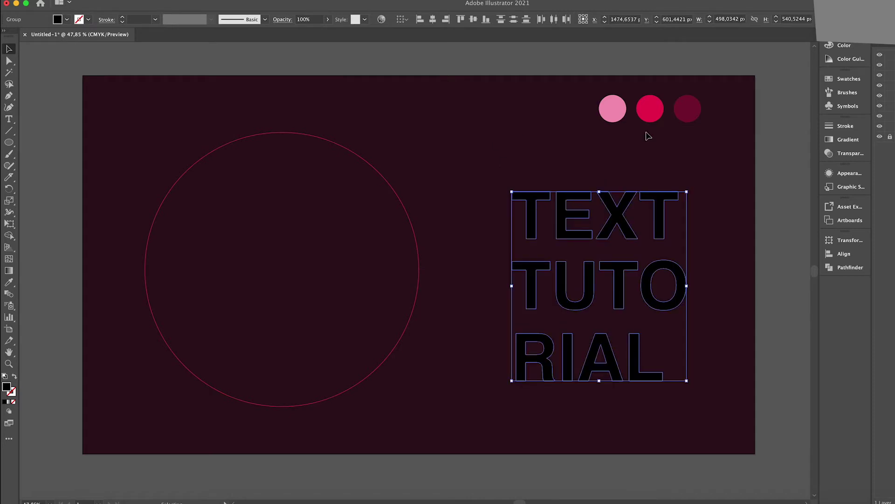
Fill the outlined lettering with the light pink sample colour.
key(i)
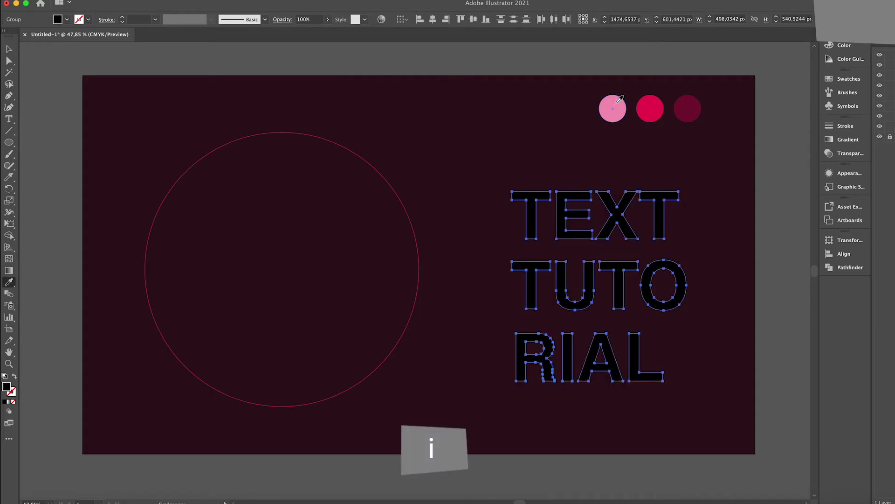
click(613, 107)
key(v)
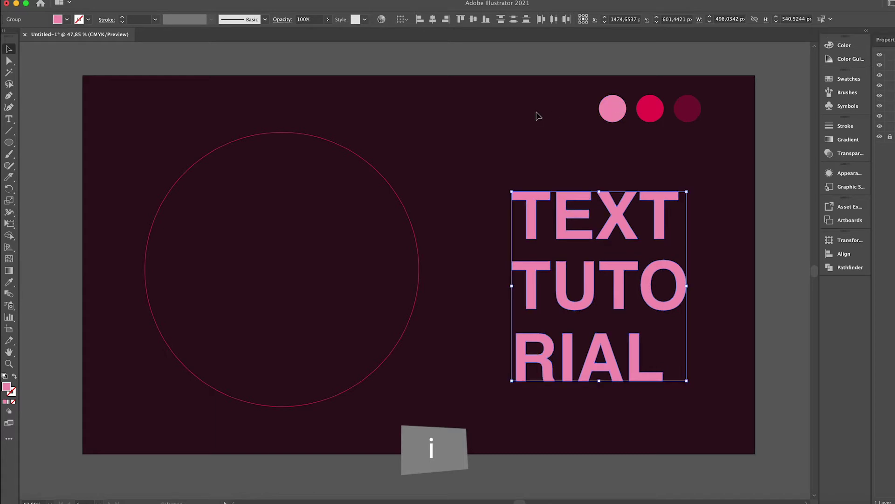
Slice the circle with two wavy Knife cuts across its upper and lower parts.
click(513, 121)
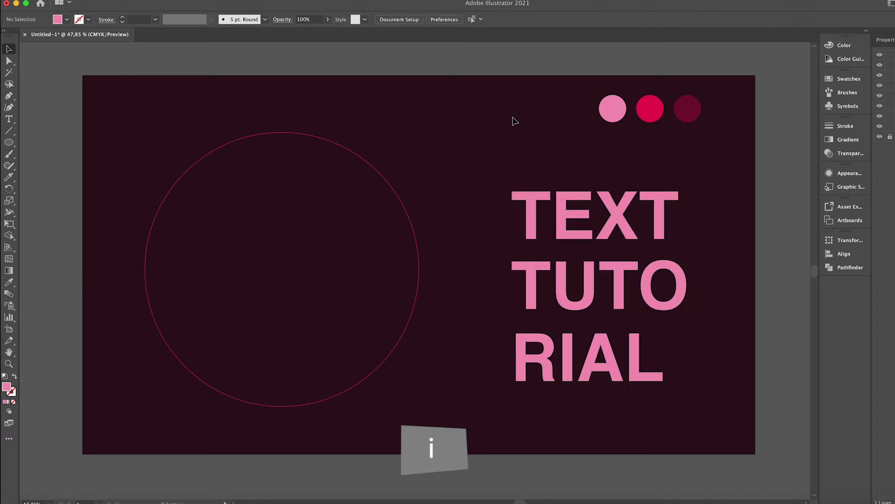
click(241, 140)
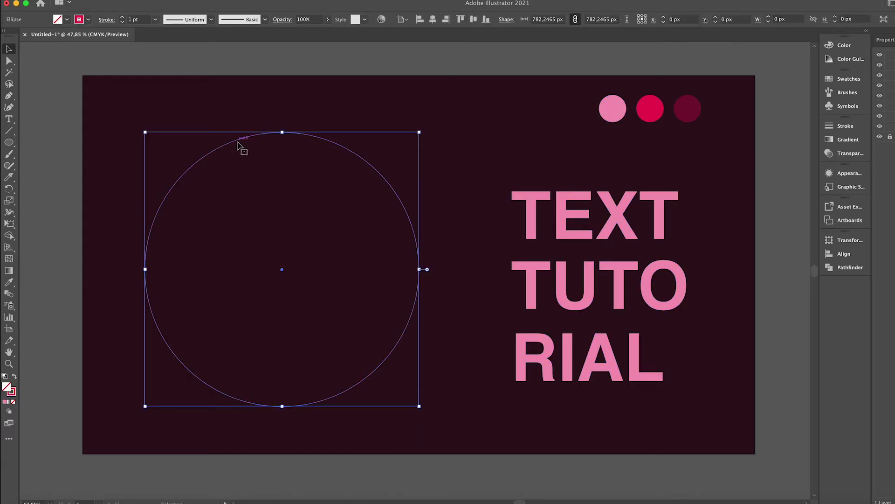
click(10, 180)
drag(79, 268, 410, 172)
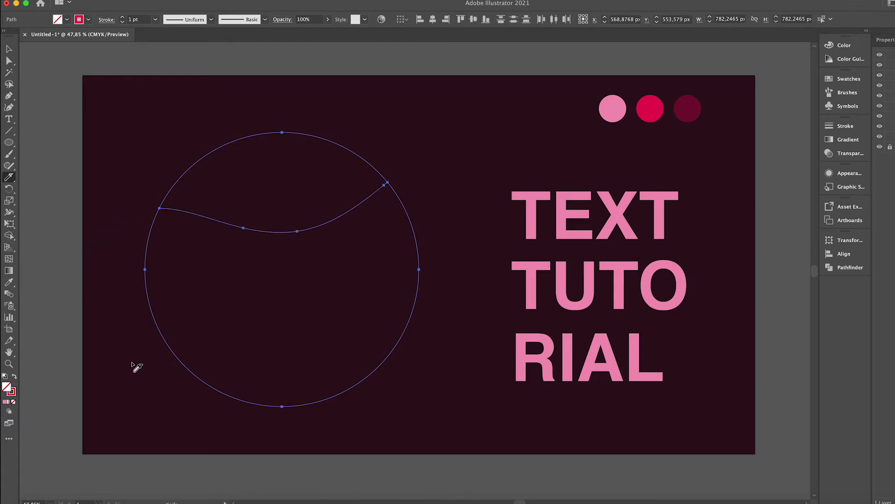
drag(116, 336, 493, 280)
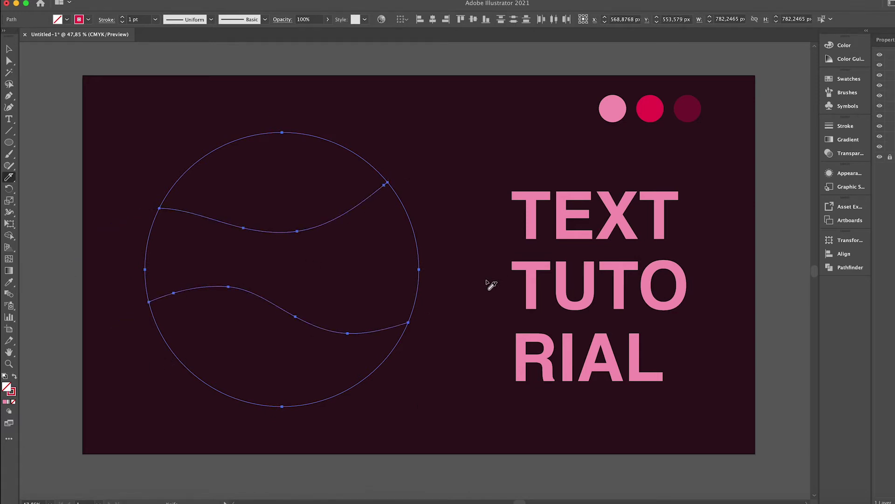
key(v)
click(535, 172)
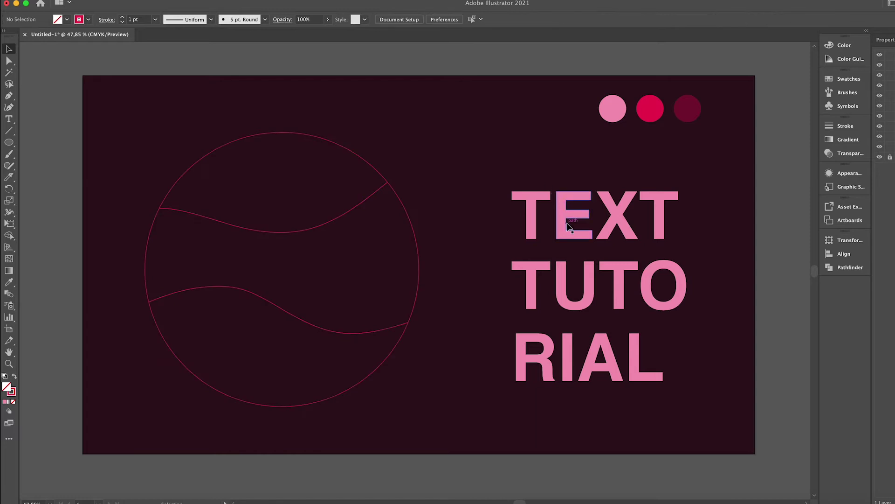
Move TEXT, TUTO and RIAL onto the circle and scale them down together.
drag(568, 226, 253, 200)
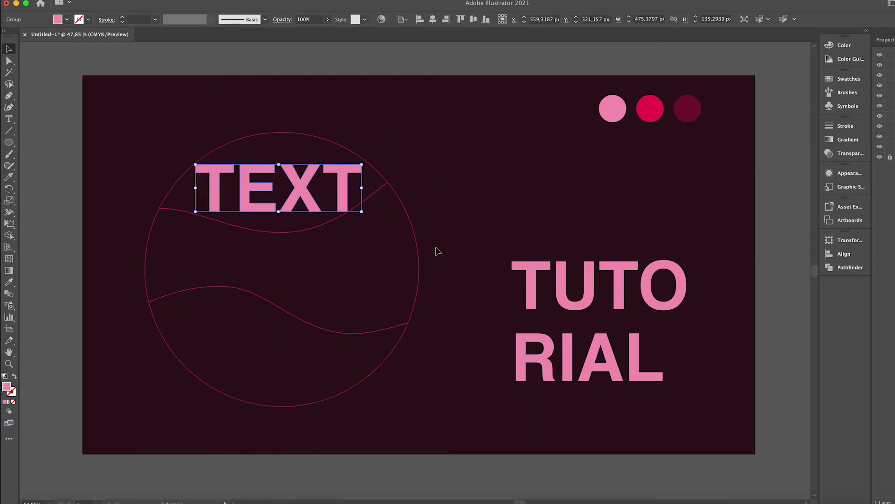
drag(532, 296, 216, 273)
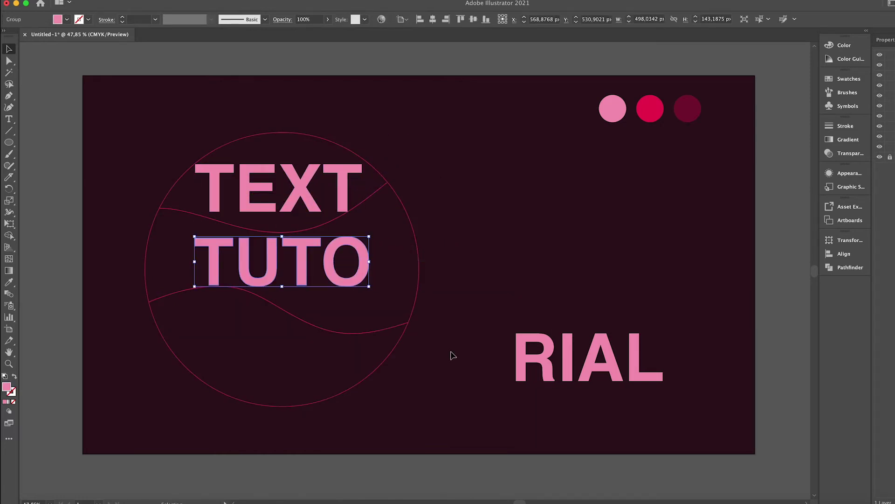
drag(540, 366, 241, 359)
shift+click(270, 267)
shift+click(259, 195)
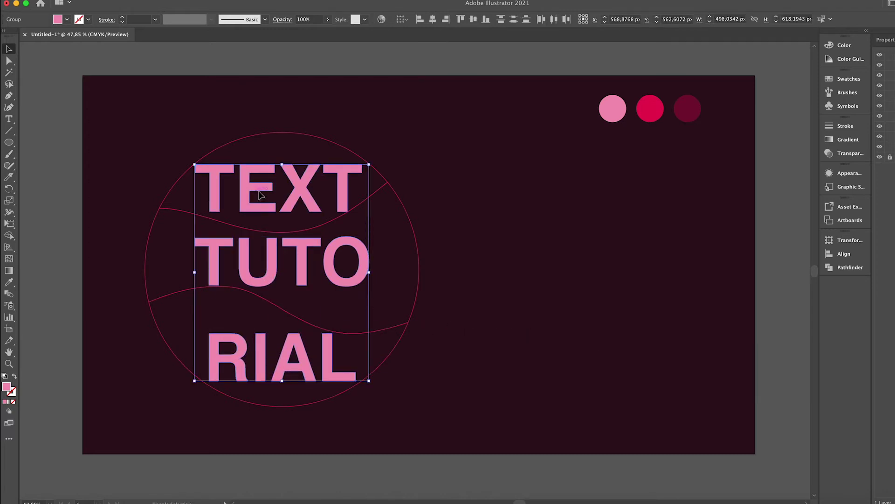
drag(284, 164, 283, 180)
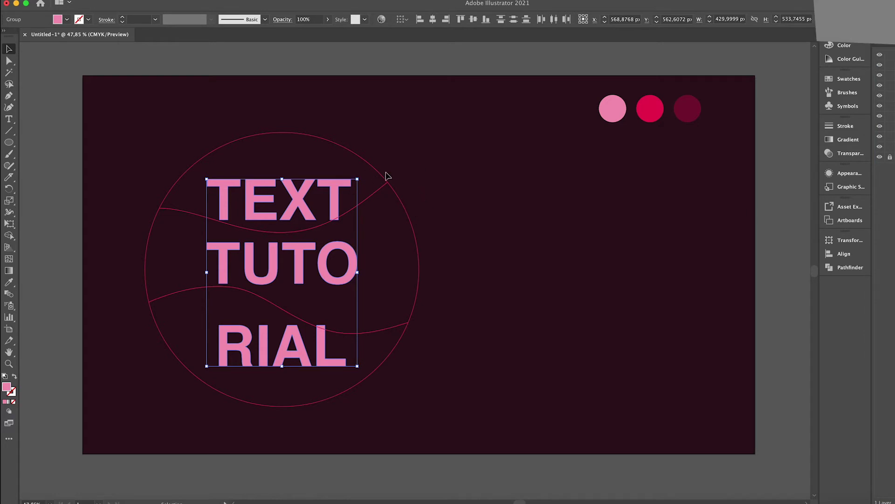
Raise TEXT, centre TUTO and lower RIAL into their own bands.
click(361, 221)
drag(313, 215, 314, 202)
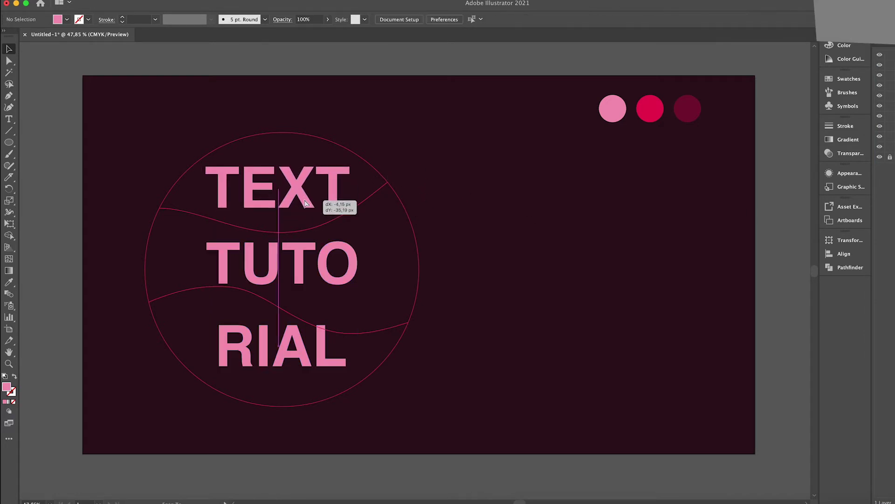
drag(326, 266, 323, 266)
mouse_move(299, 357)
mouse_down()
mouse_move(292, 371)
mouse_move(310, 372)
mouse_up()
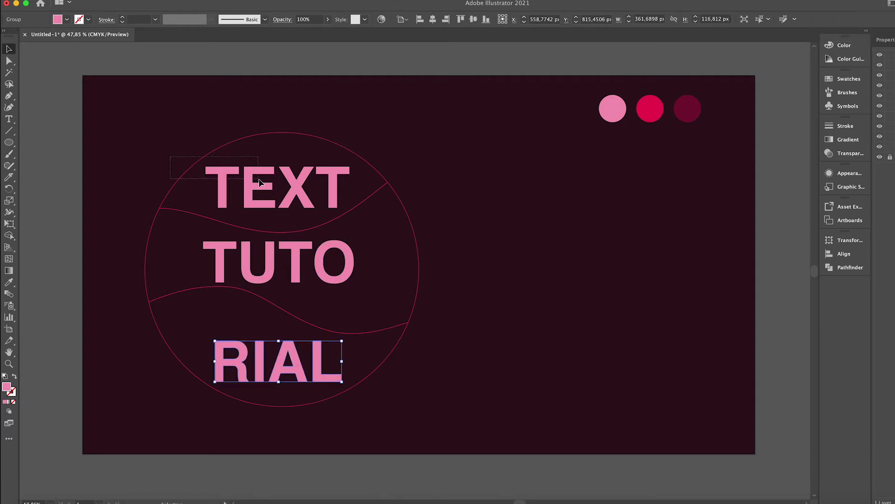
Envelope-distort TEXT, TUTO and RIAL into their bands with Make with Top Object.
click(260, 183)
key(alt+super+c)
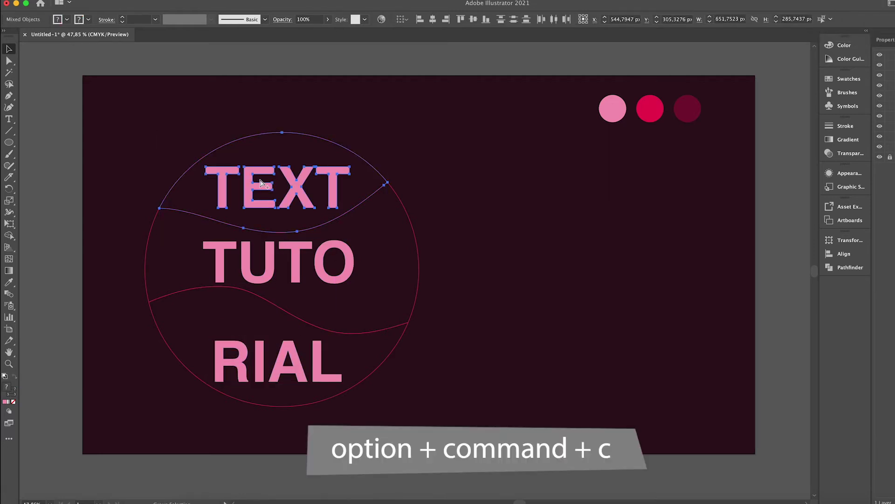
key(alt+super+c)
drag(149, 261, 151, 263)
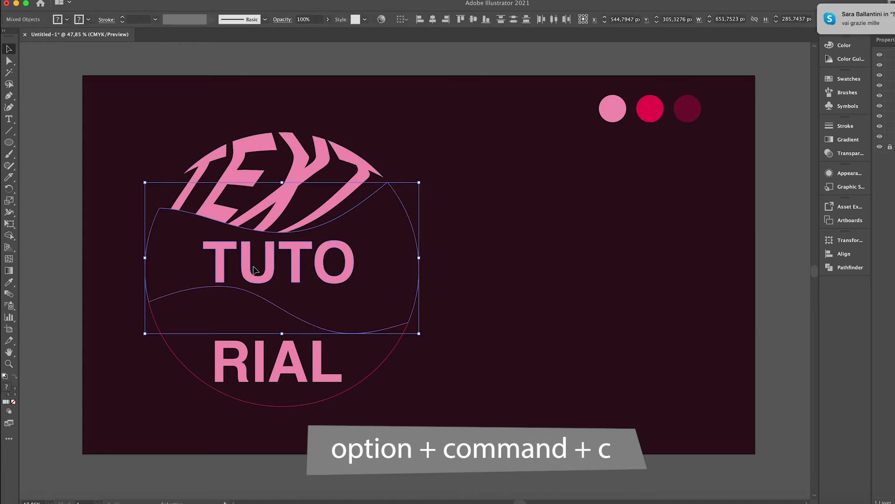
key(alt+super+c)
drag(145, 355, 242, 368)
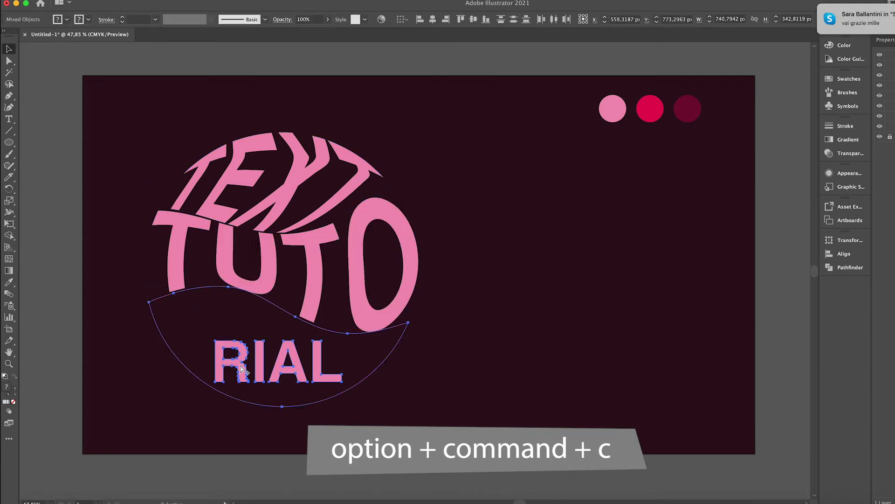
key(alt+super+c)
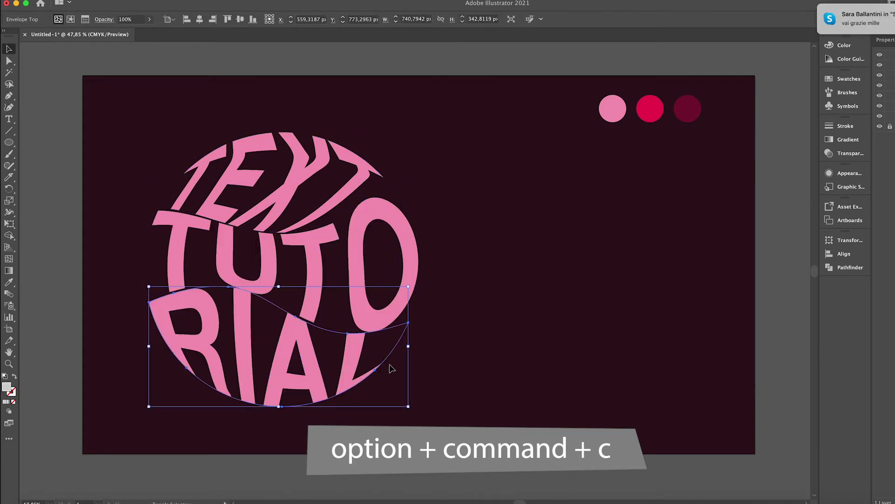
Nudge the warped RIAL and TEXT into place, then select all three words.
key(shift+Down)
key(shift+Down)
key(shift+Down)
key(shift+Right)
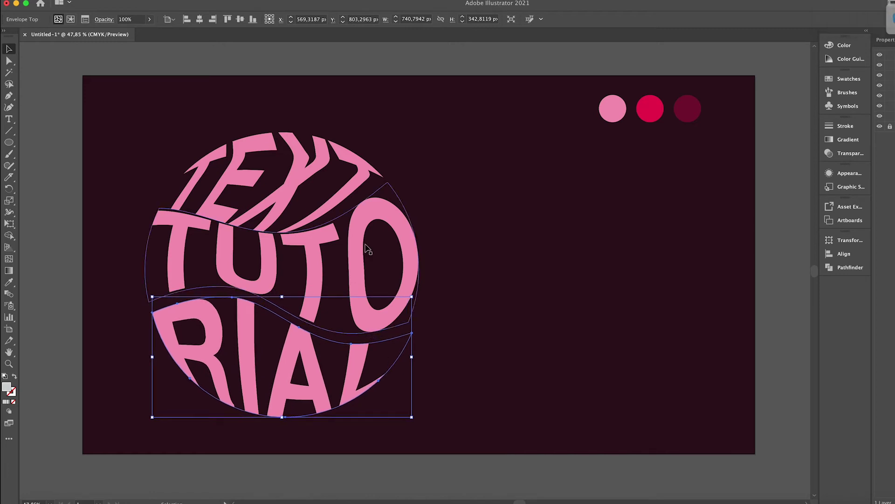
click(334, 192)
key(shift+Up)
key(shift+Up)
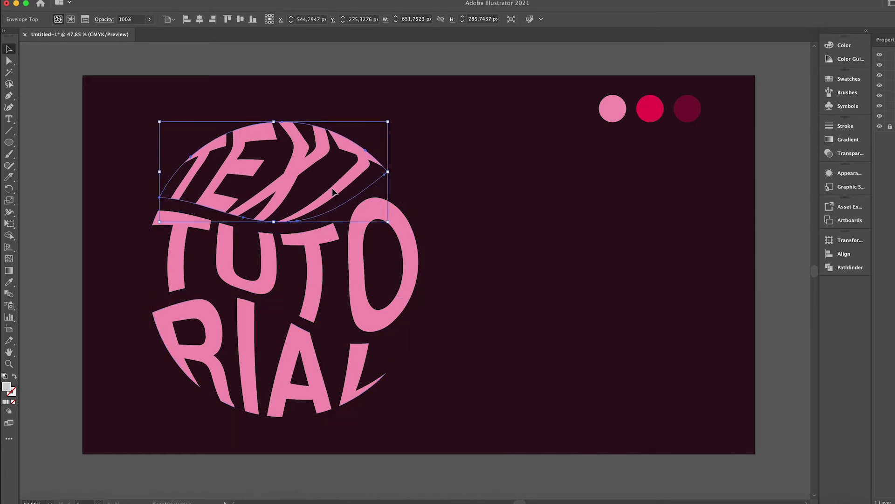
key(shift+Right)
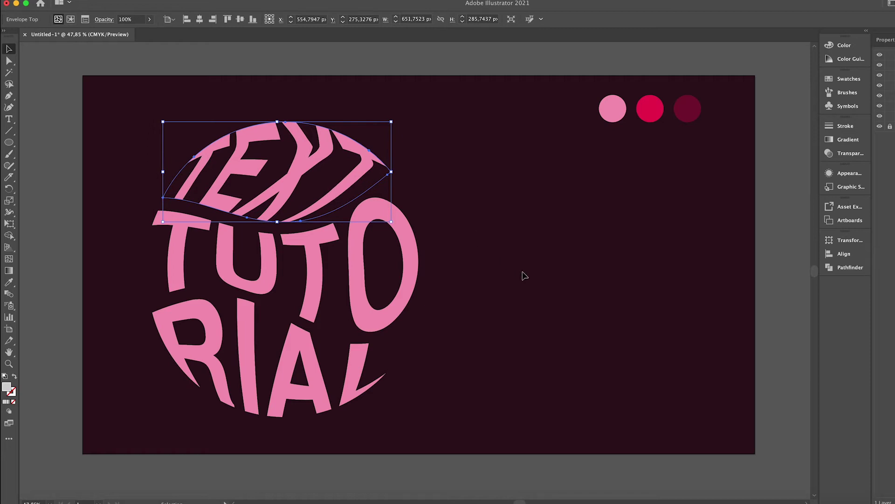
click(524, 274)
mouse_move(136, 131)
mouse_down()
mouse_move(439, 458)
mouse_move(433, 436)
mouse_up()
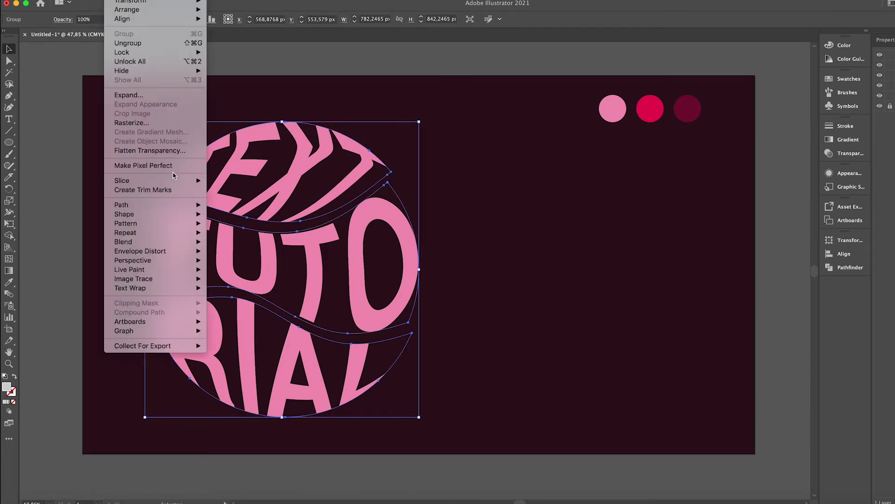
Expand the warped lettering into plain shapes and shrink it.
click(152, 97)
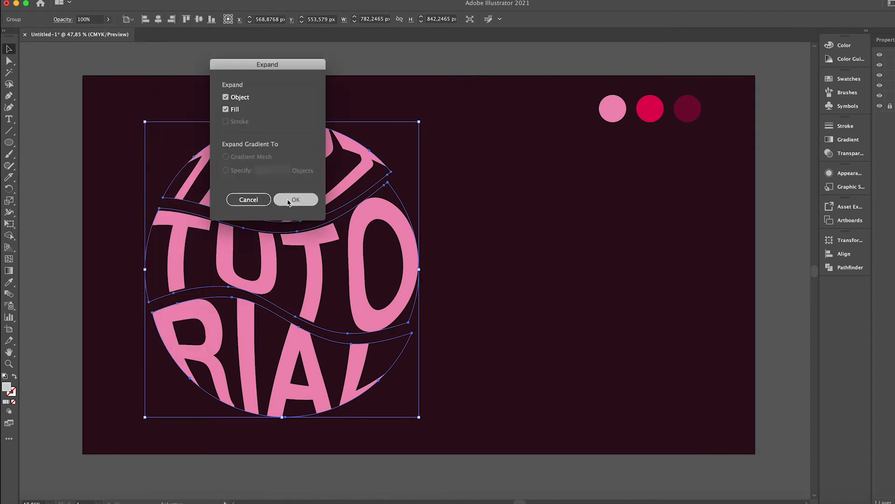
click(294, 201)
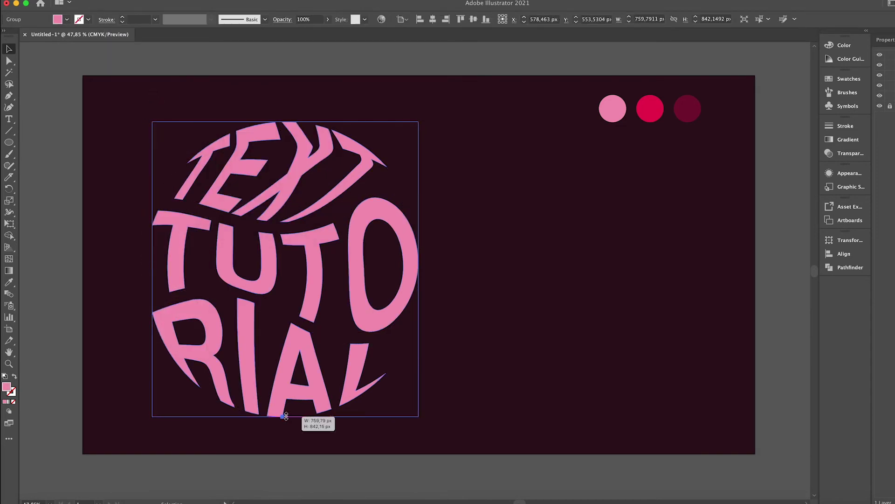
drag(286, 417, 285, 385)
Paste a copy behind, colour it red from the middle circle, and shrink it from centre.
key(super+c)
key(a)
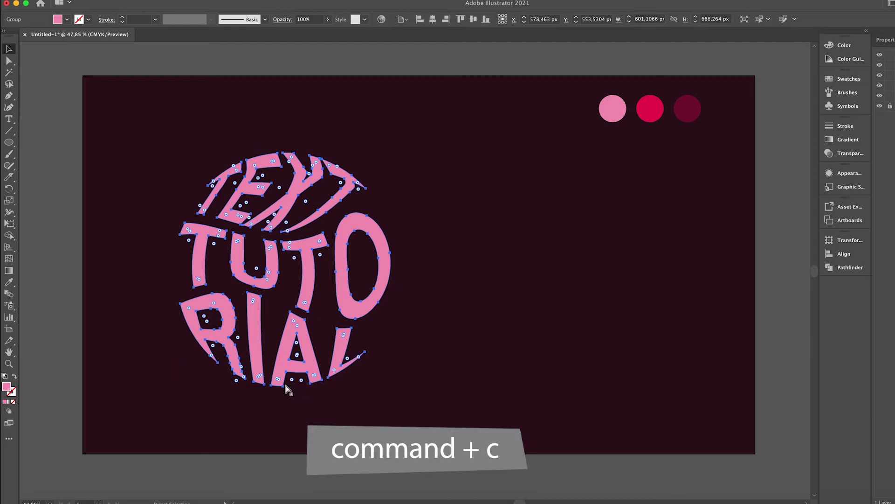
key(super+b)
key(v)
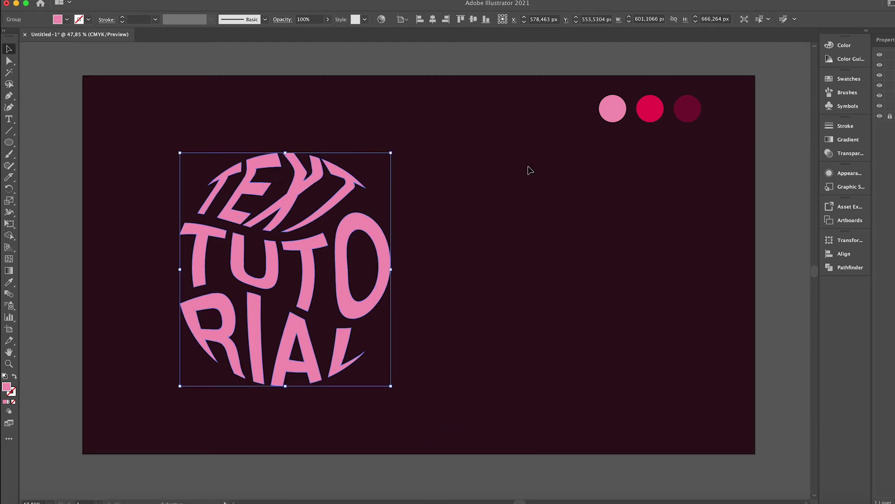
key(i)
click(654, 113)
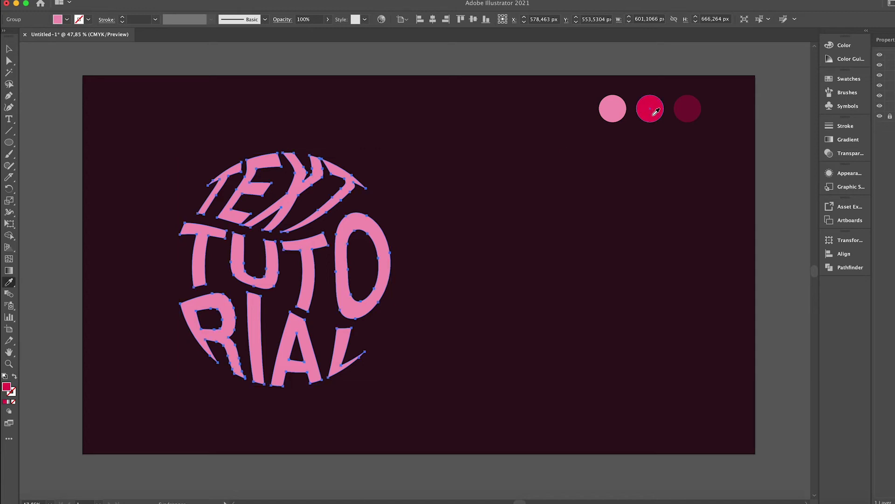
key(v)
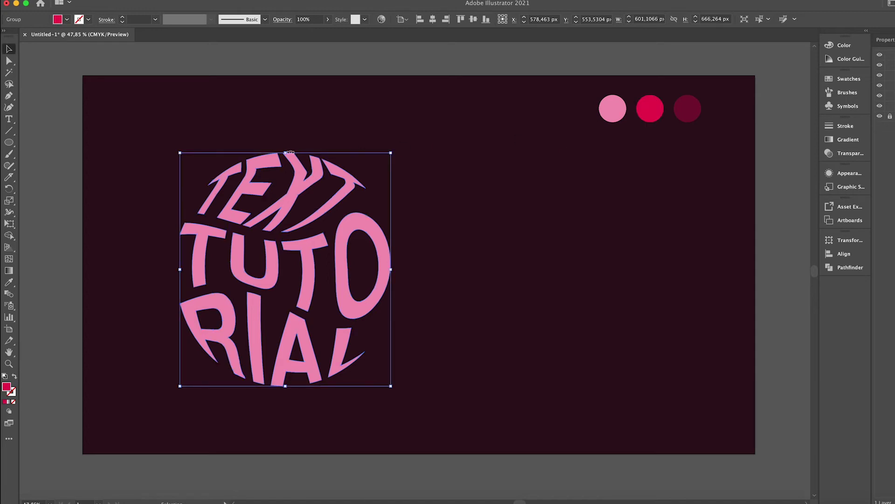
drag(287, 152, 289, 207)
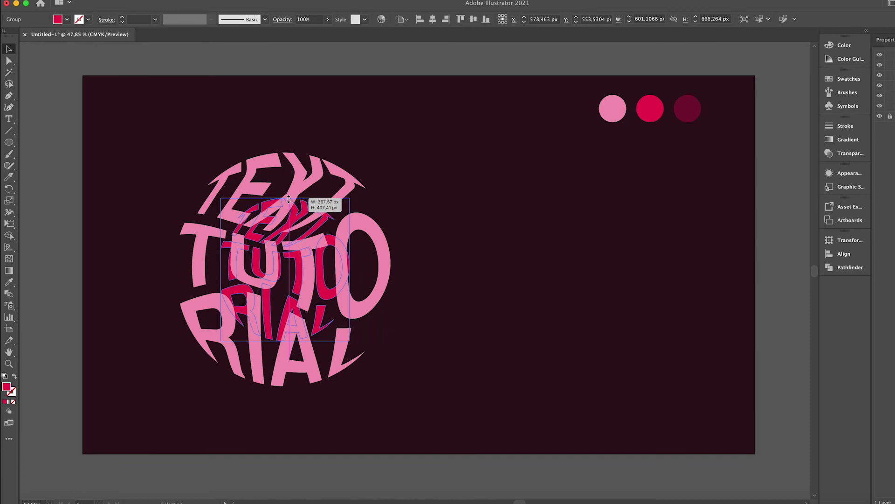
drag(288, 207, 287, 216)
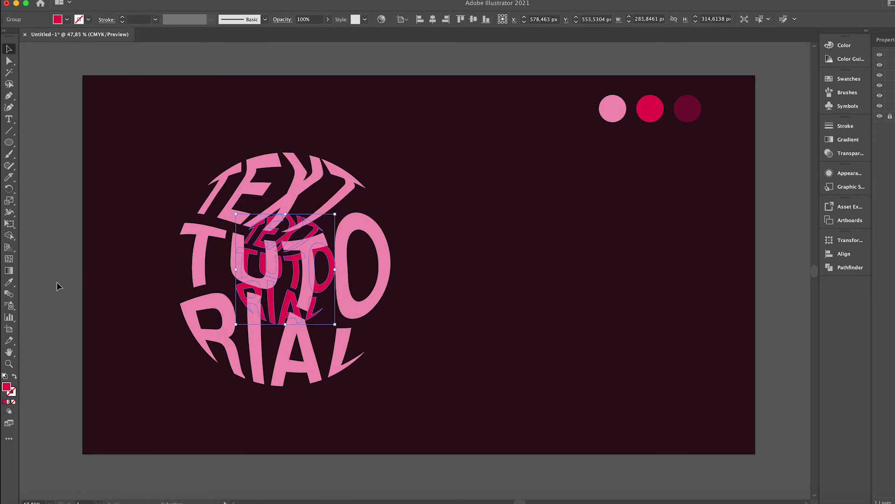
click(56, 281)
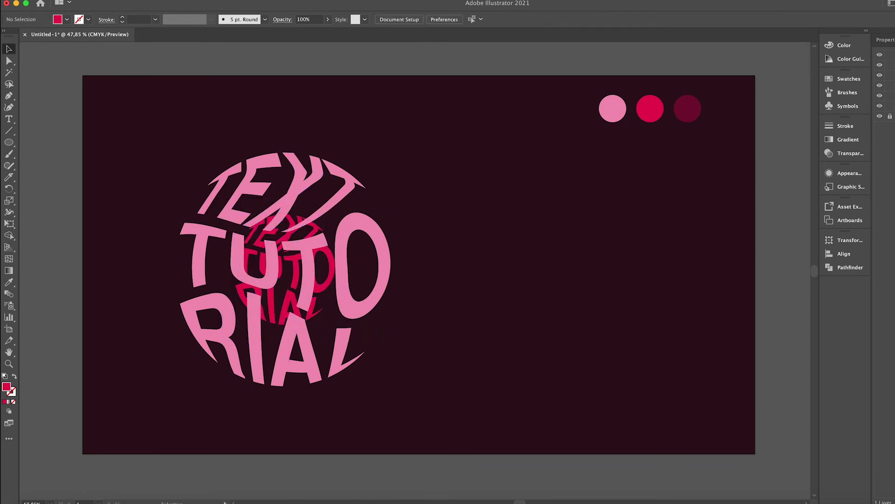
Set Blend Options to Specified Steps 200 for the two lettering groups.
drag(121, 164, 463, 367)
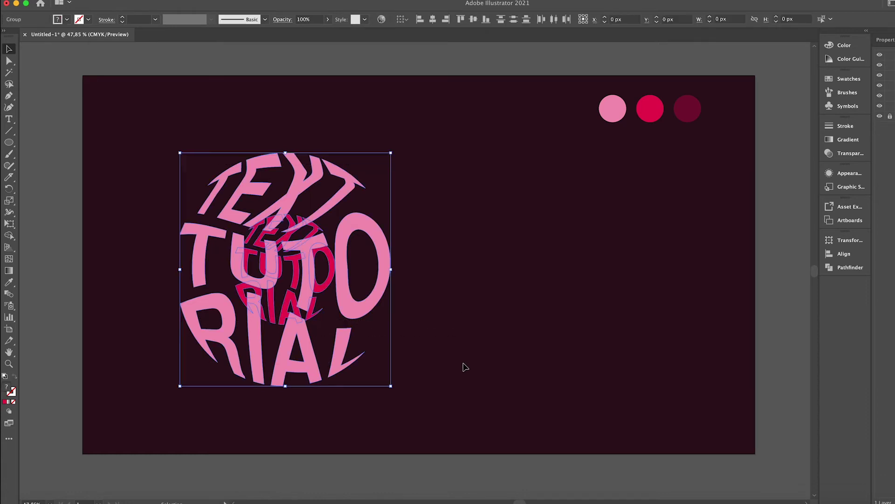
click(119, 2)
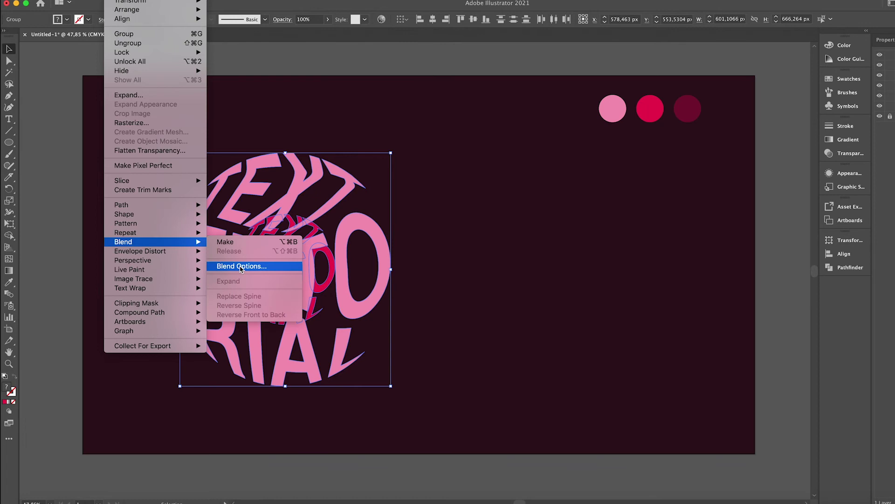
click(235, 265)
drag(169, 203, 496, 220)
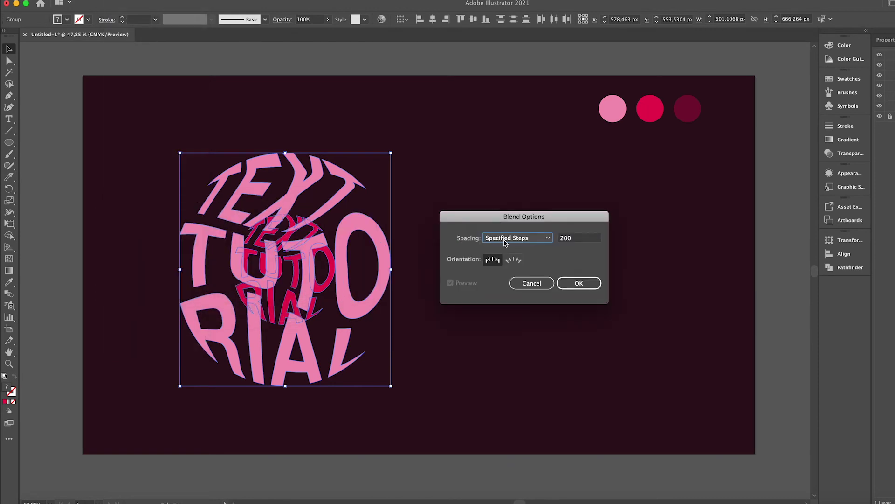
click(507, 242)
click(497, 260)
click(579, 283)
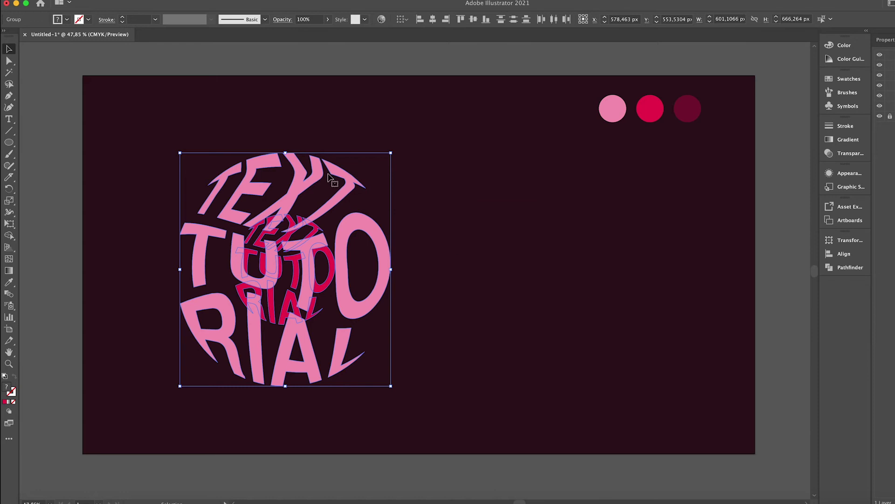
Make the blend between the pink and red lettering.
click(122, 0)
mouse_move(123, 242)
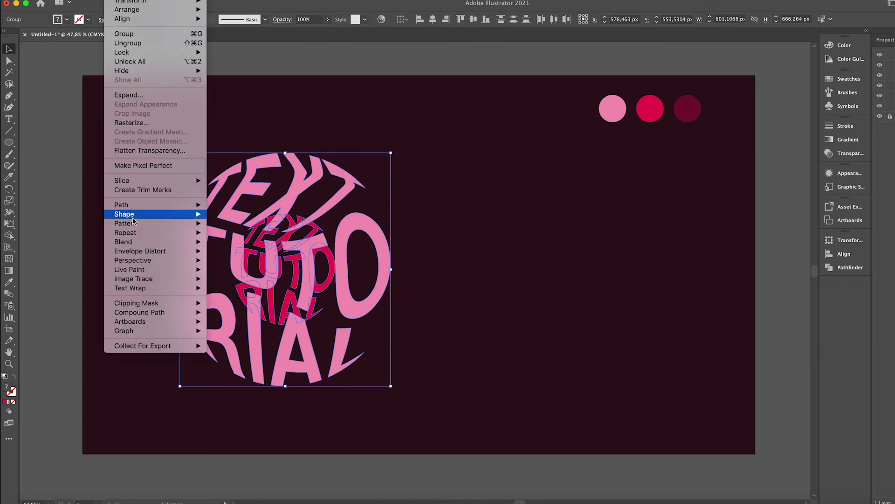
click(228, 243)
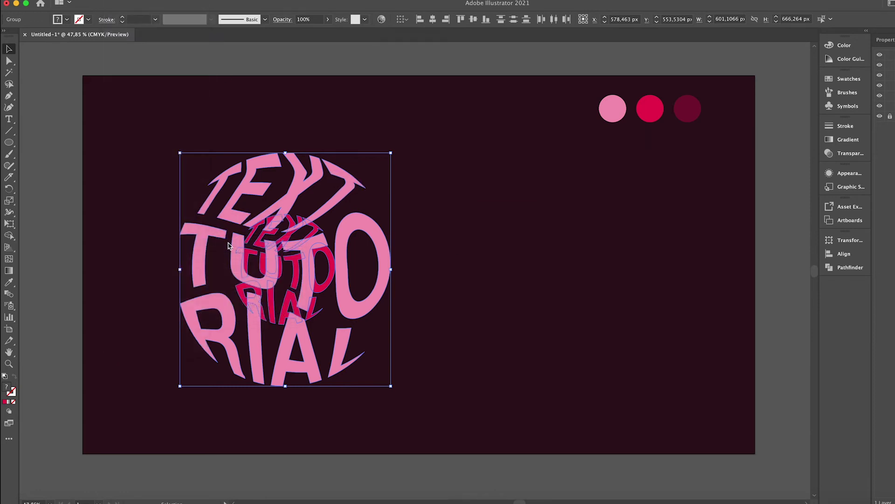
click(107, 188)
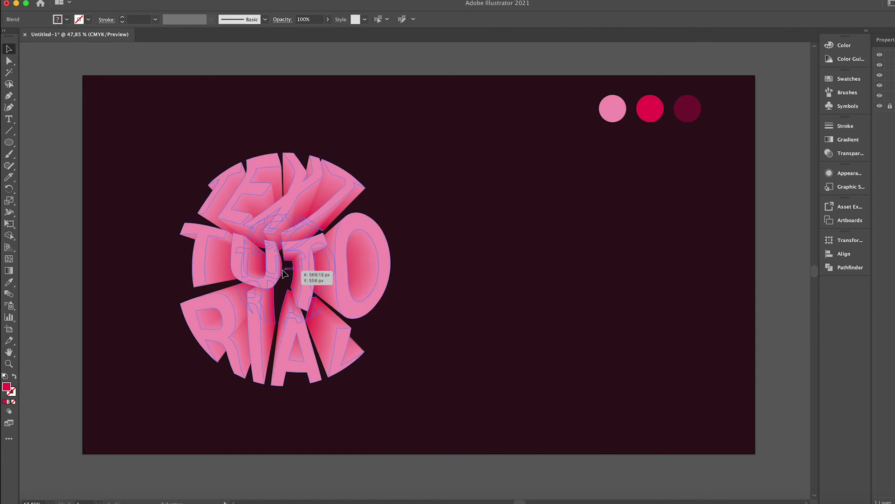
Isolate the blend and pull the front lettering copy aside.
click(305, 275)
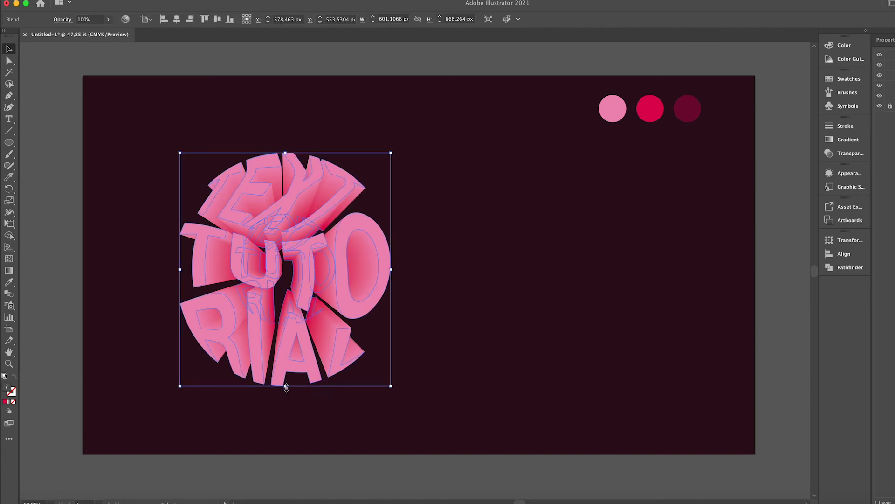
drag(286, 387, 288, 387)
click(550, 352)
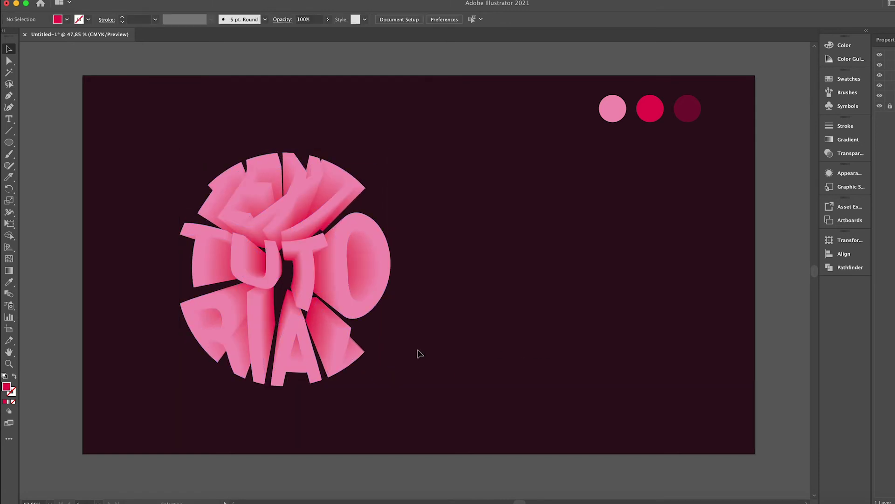
double_click(310, 365)
drag(312, 363, 306, 367)
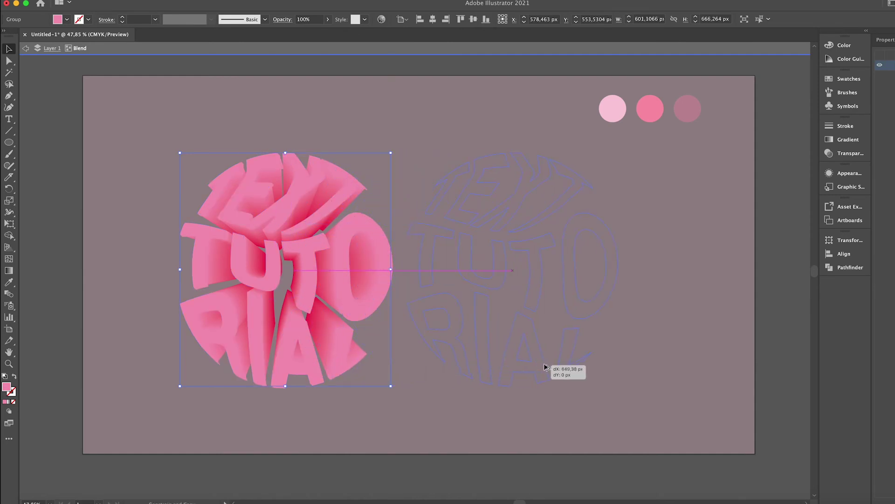
drag(305, 367, 565, 367)
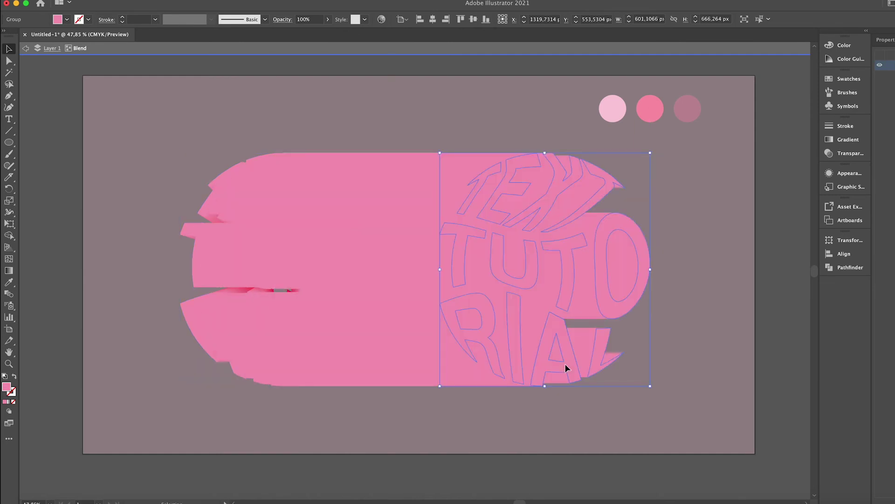
Fill the front lettering with lighter pink #FFB8D2.
double_click(9, 390)
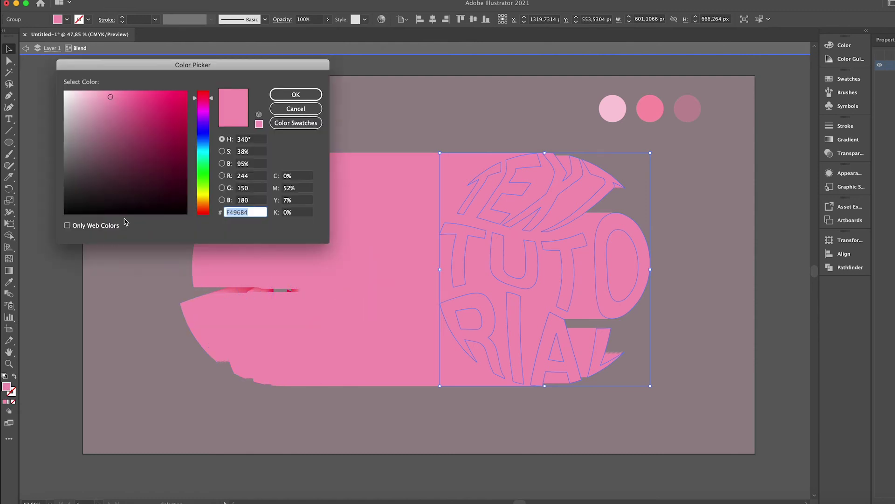
click(98, 92)
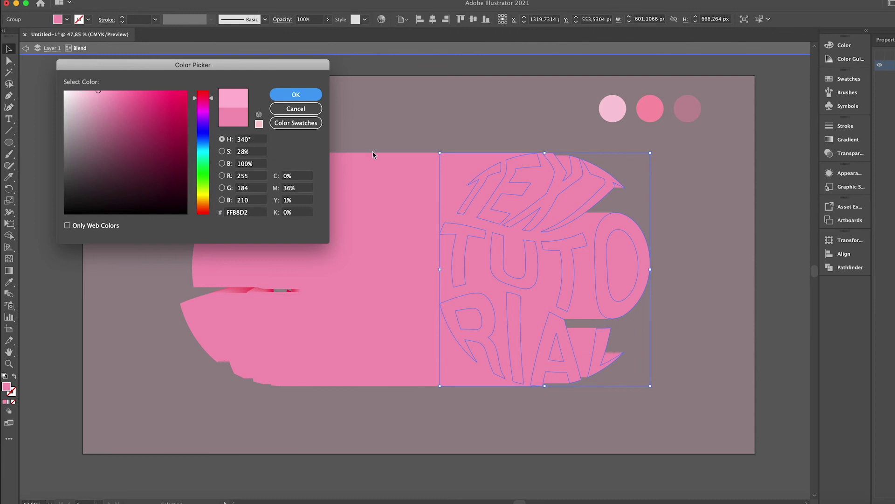
key(Return)
Realign the front lettering over the blend, nudging it 1 px right, and exit isolation.
drag(510, 314, 257, 311)
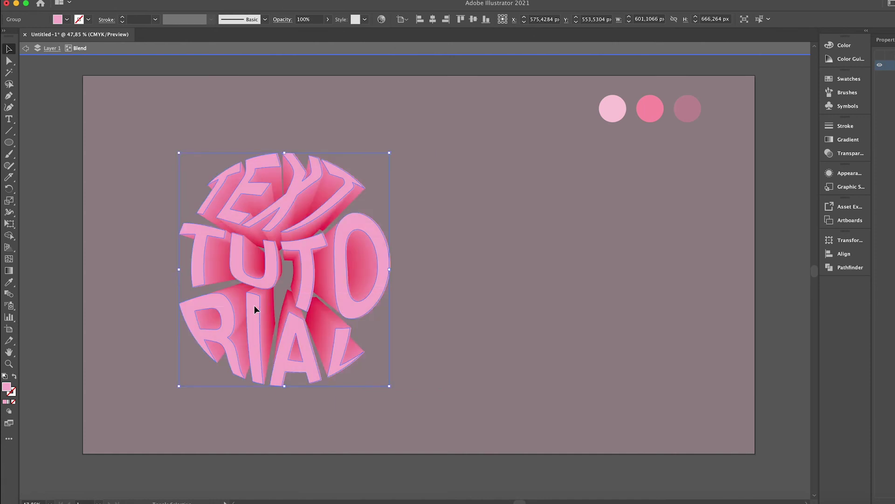
click(565, 341)
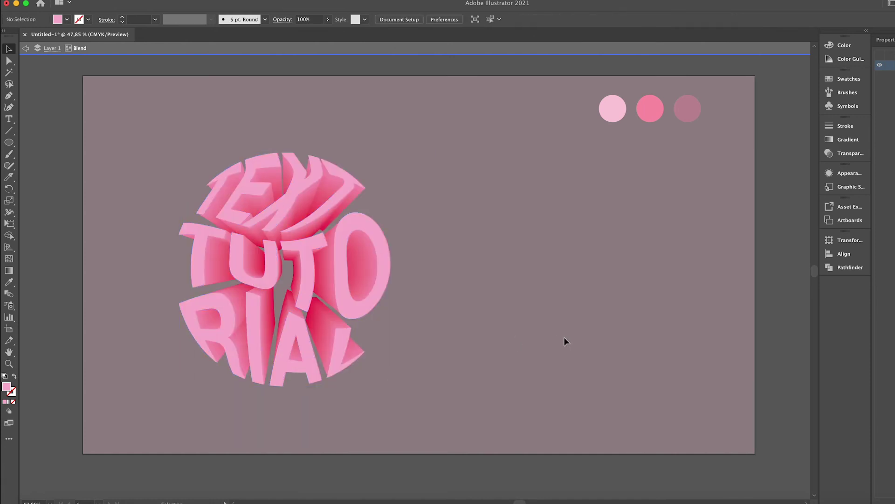
click(344, 240)
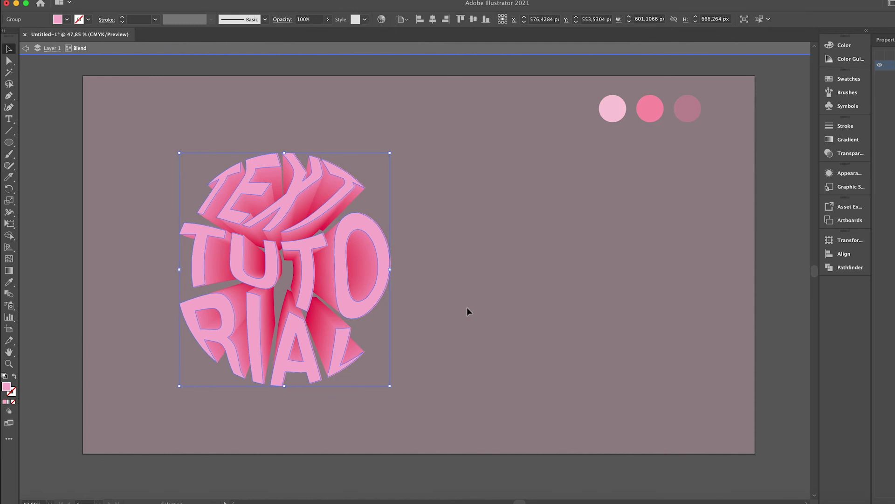
key(Right)
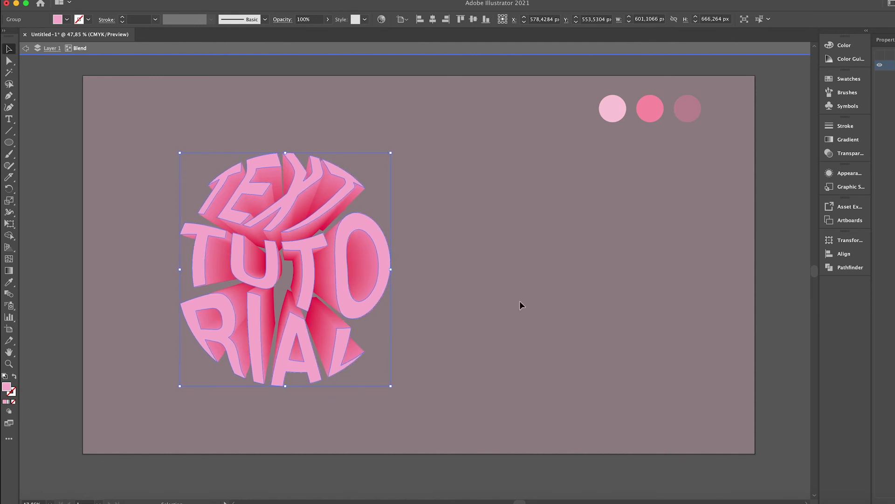
click(597, 302)
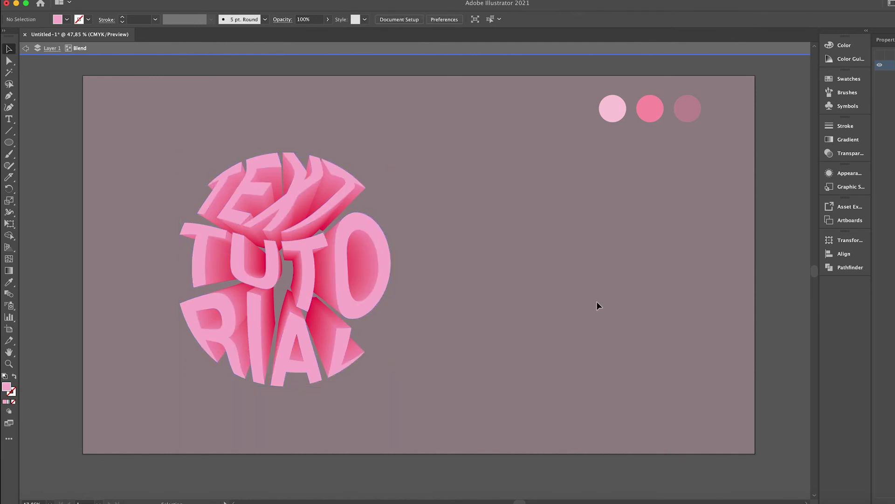
click(25, 50)
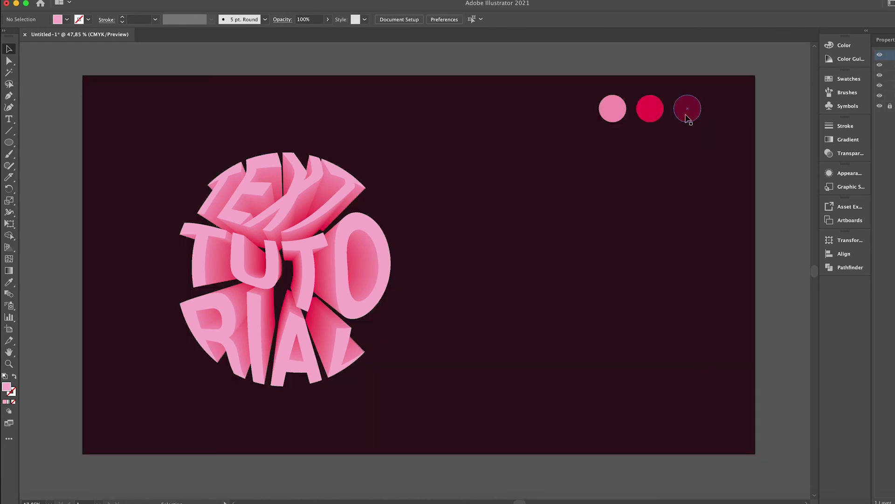
Delete the three swatch circles, then centre and enlarge the 3D lettering.
drag(582, 86, 712, 123)
key(Delete)
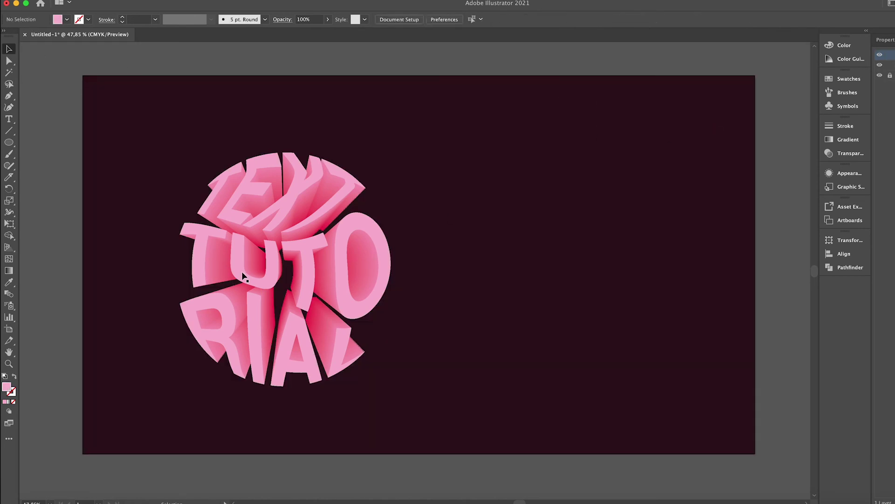
drag(145, 144, 394, 355)
drag(301, 280, 439, 280)
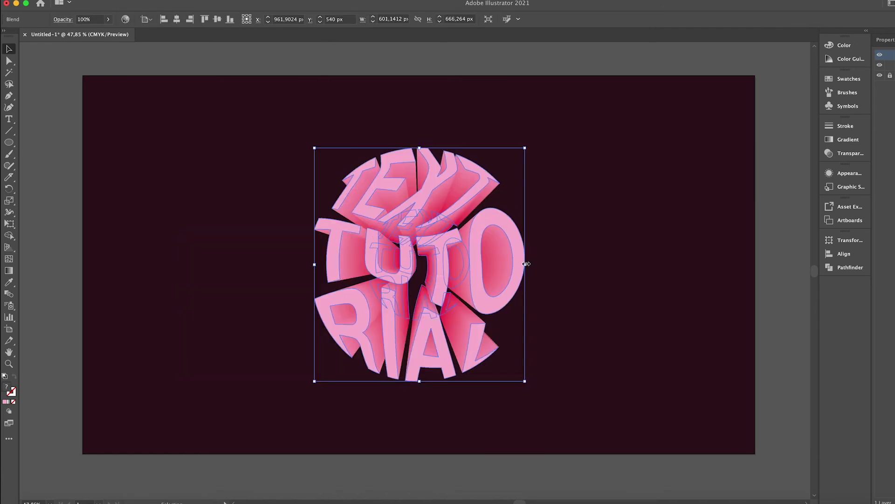
drag(527, 264, 559, 264)
click(683, 280)
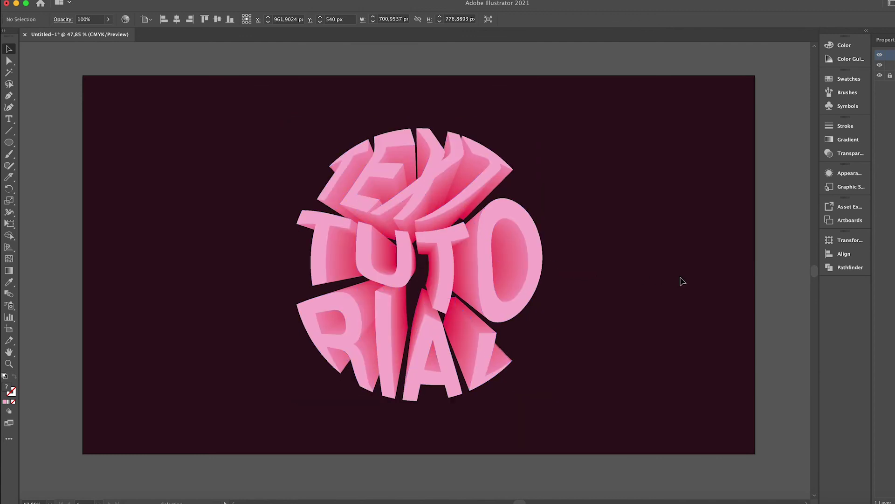